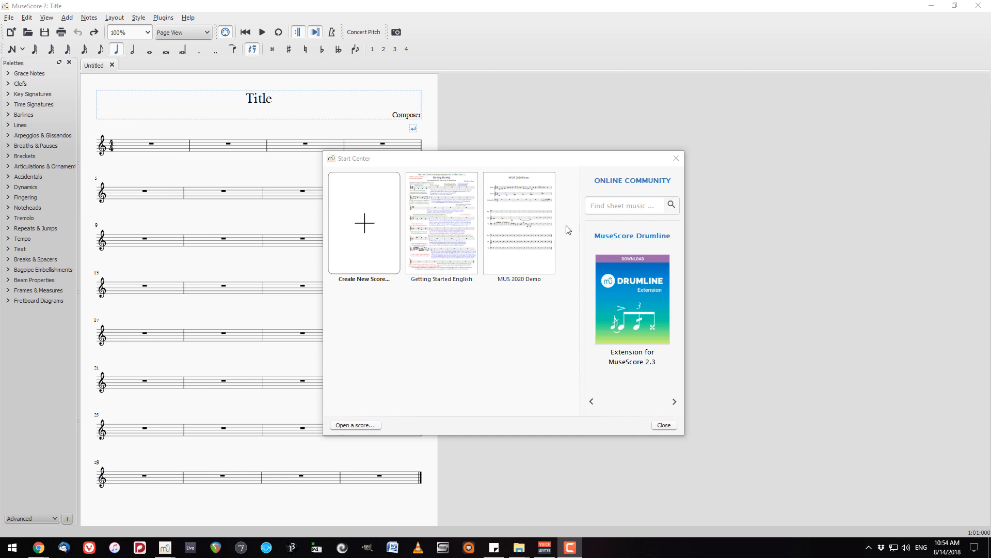
Dismiss the Start Center, open the MIDI file "Needle Point - Full score - X. PT" from the Scripts folder, and close the MIDI import panel.
left_click(677, 160)
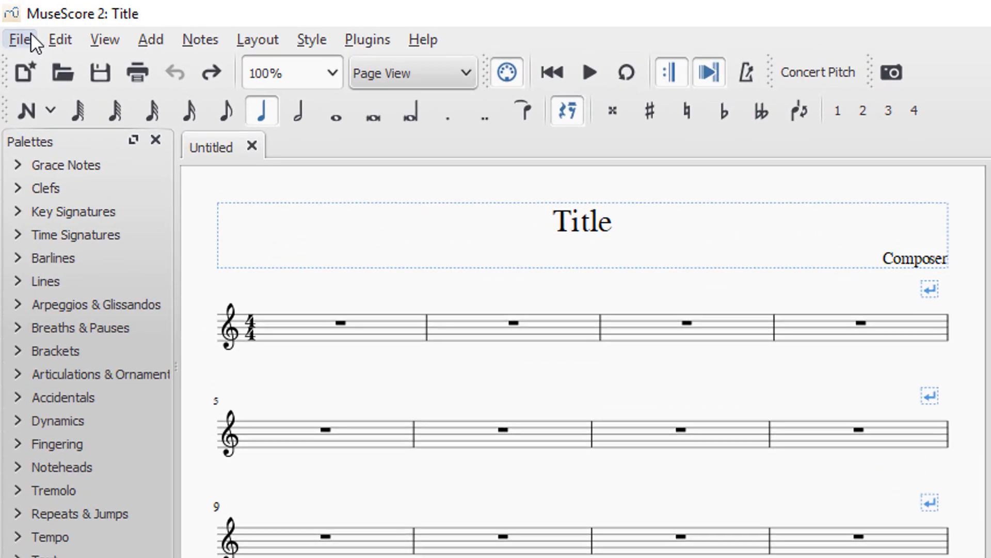
left_click(30, 34)
left_click(39, 100)
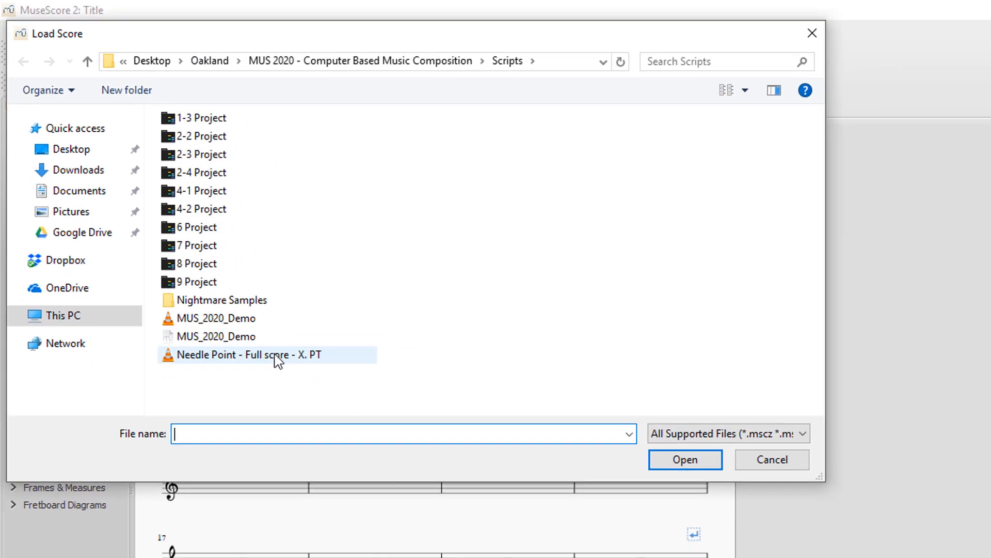
left_click(275, 356)
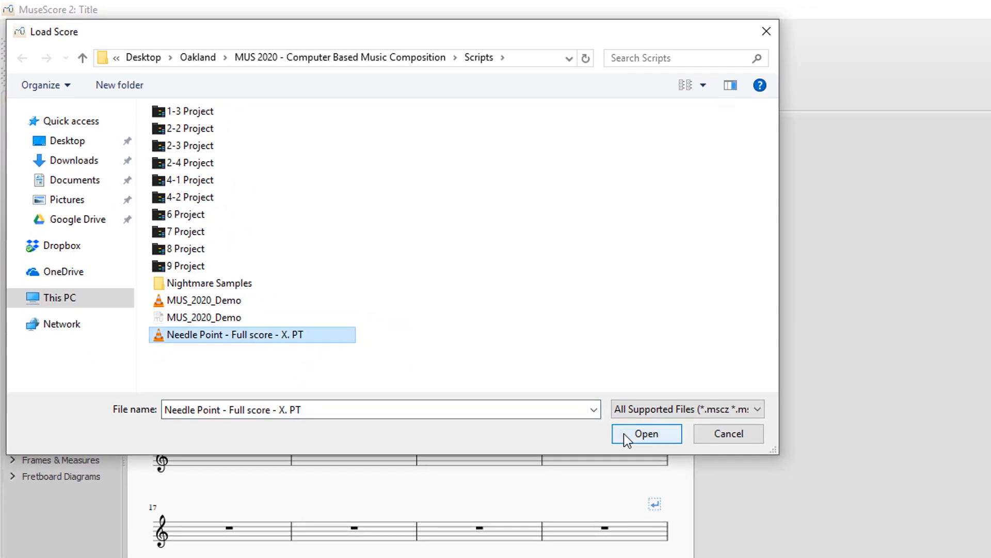
left_click(624, 432)
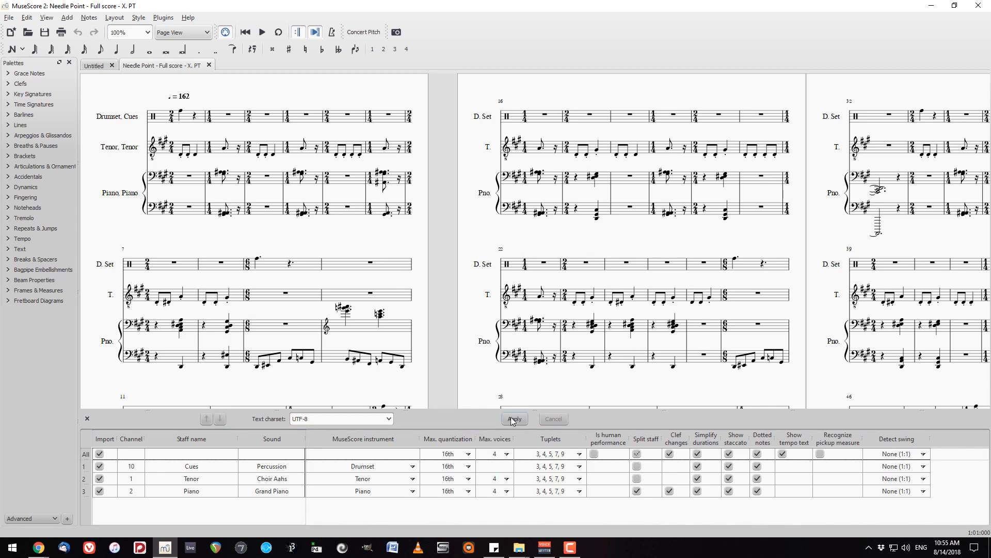
left_click(88, 419)
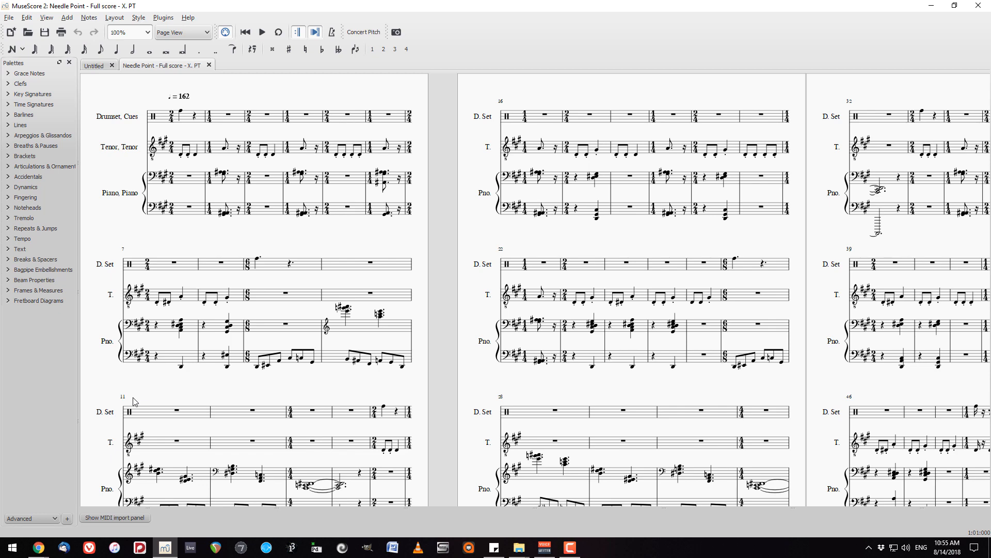
Select the entire Needle Point score, copy it to the clipboard, and clear the selection.
key("ctrl+a")
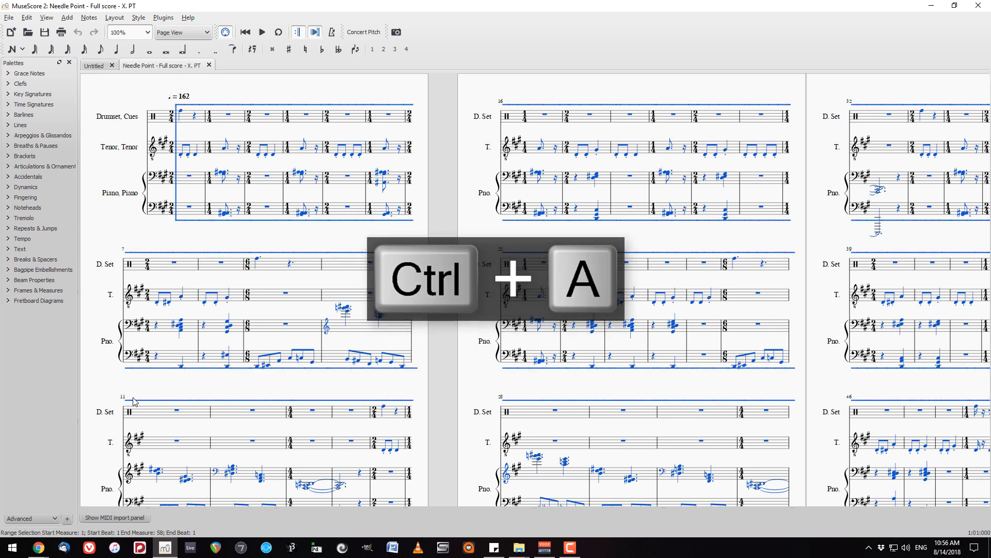
key("ctrl+c")
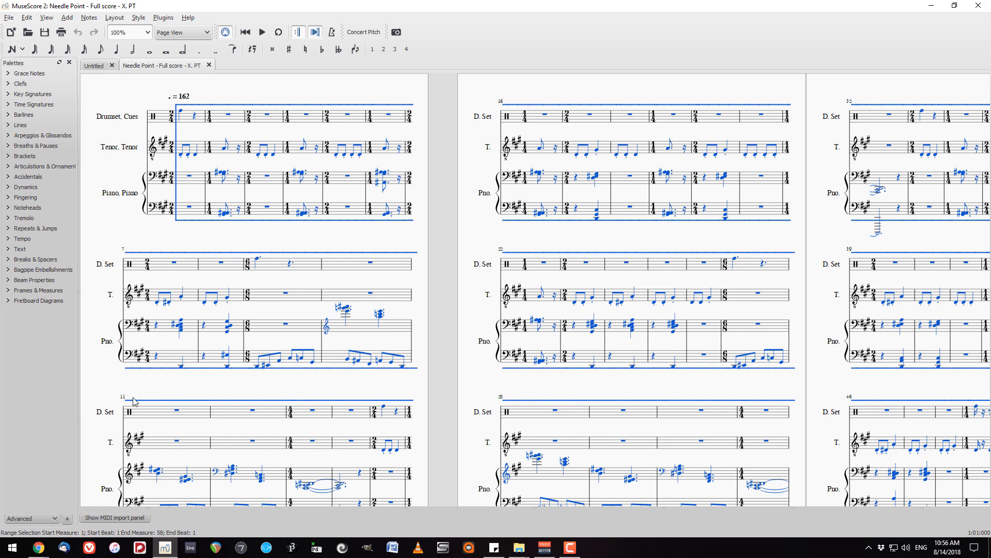
left_click(133, 238)
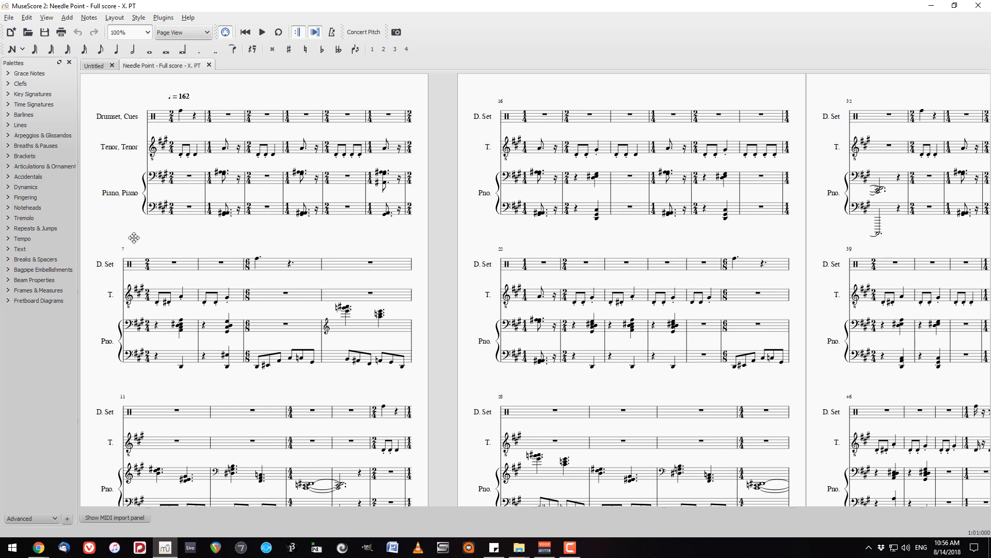
Hide the "Drumset, Cues" instrument in the score's Instruments settings, keeping Tenor and Piano visible.
key("i")
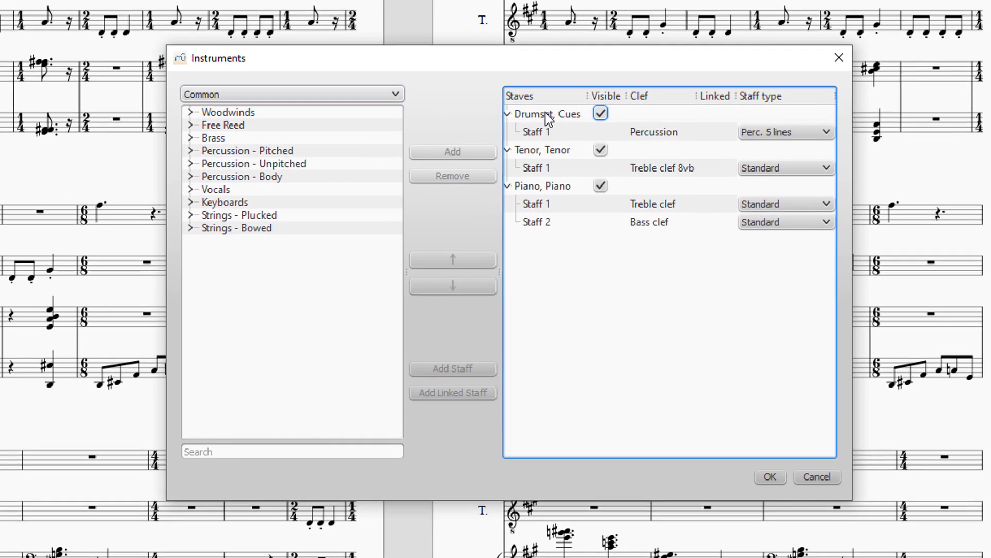
double_click(526, 203)
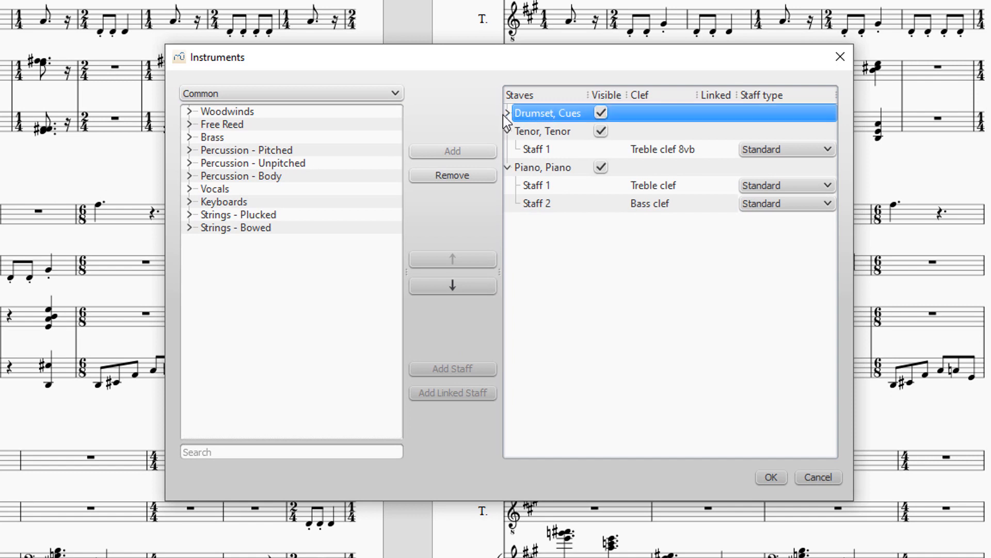
left_click(601, 113)
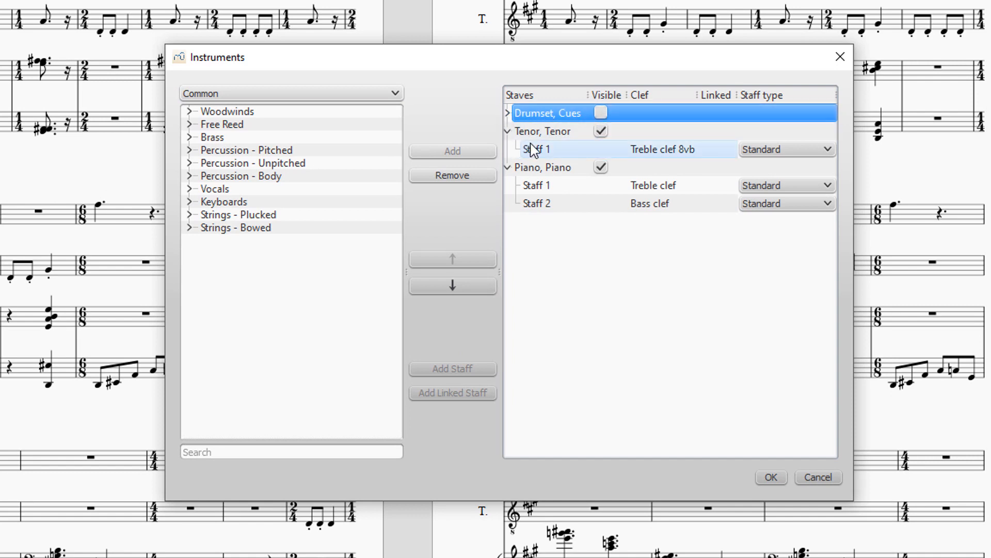
left_click(514, 135)
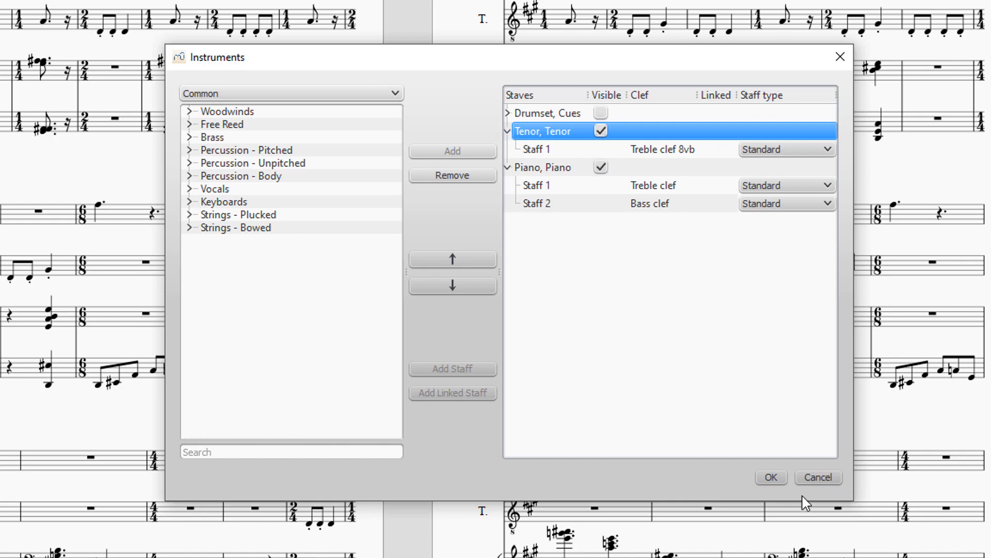
left_click(774, 477)
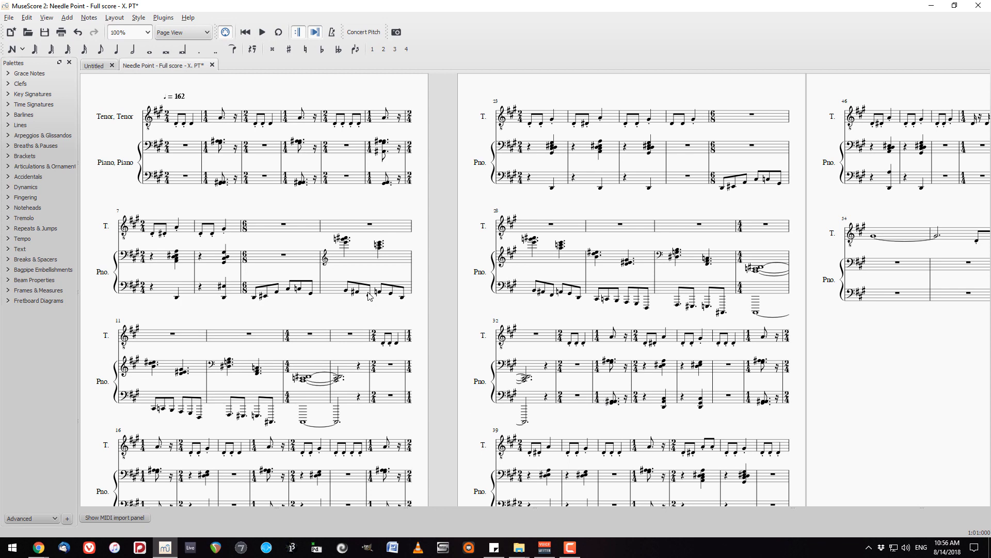
Save the score as MuseScore file Needle_Point_-_Full_score_-_X._PT in Desktop > Oakland > MUS 2020 - Computer Based Music Composition > Scripts.
key("ctrl+s")
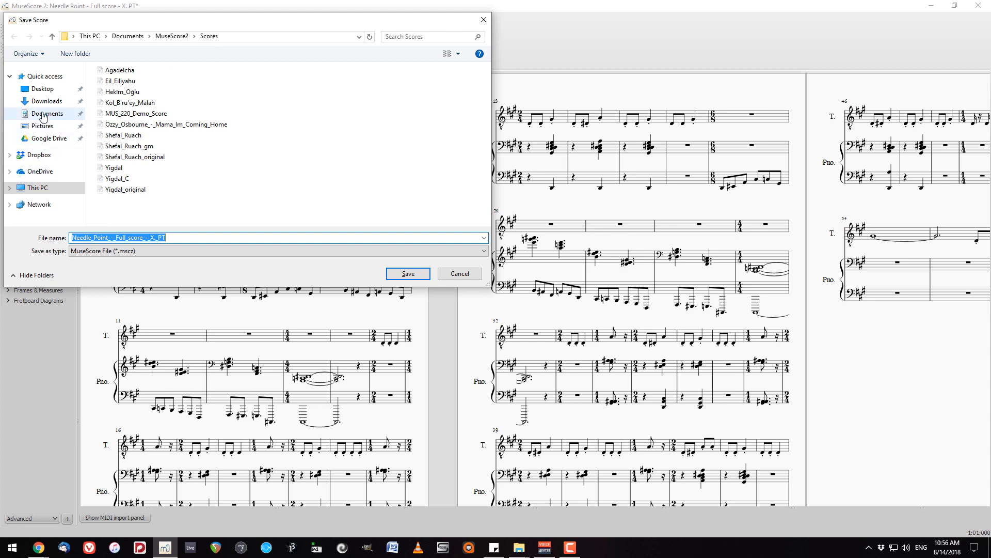
left_click(44, 89)
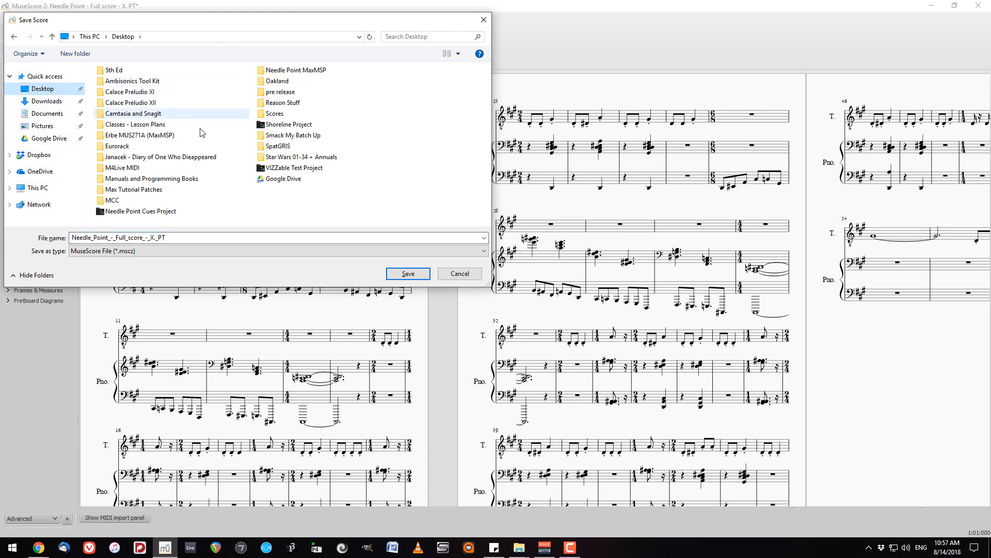
left_click(282, 83)
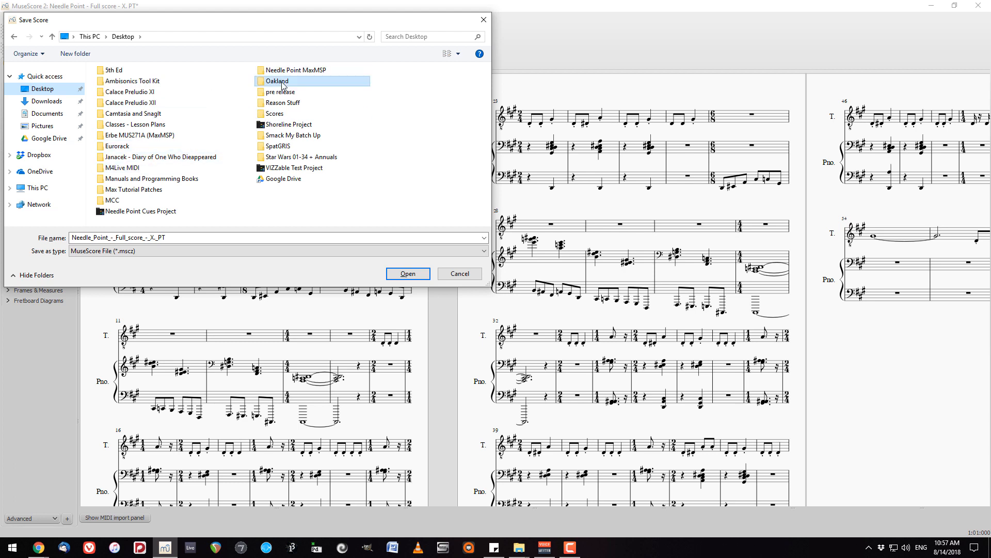
double_click(282, 83)
double_click(139, 167)
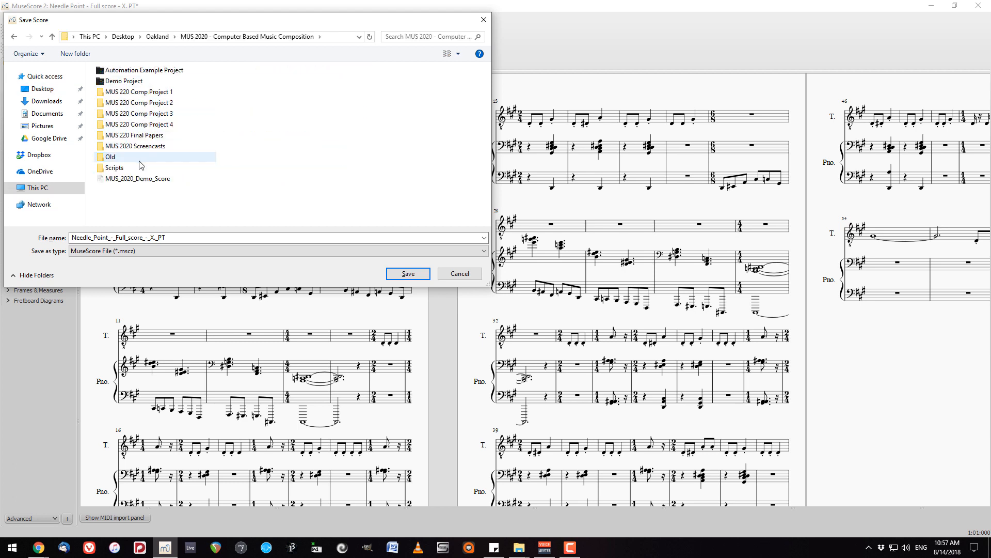
double_click(113, 167)
left_click(414, 276)
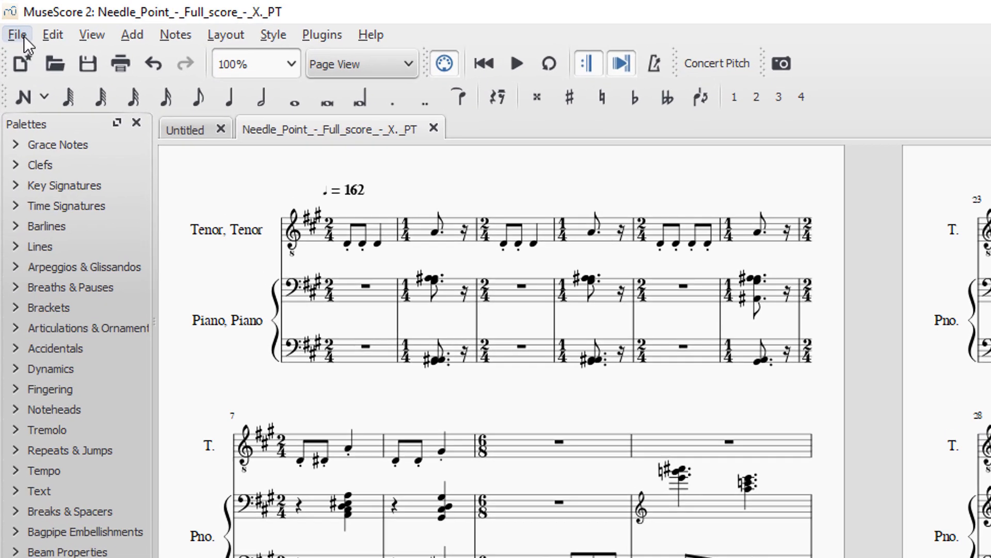
Export the score as a Standard MIDI File (*.mid) named Needle_Point_-_Full_score_-_X._PT to the Scripts folder of MUS 2020 - Computer Based Music Composition.
left_click(24, 36)
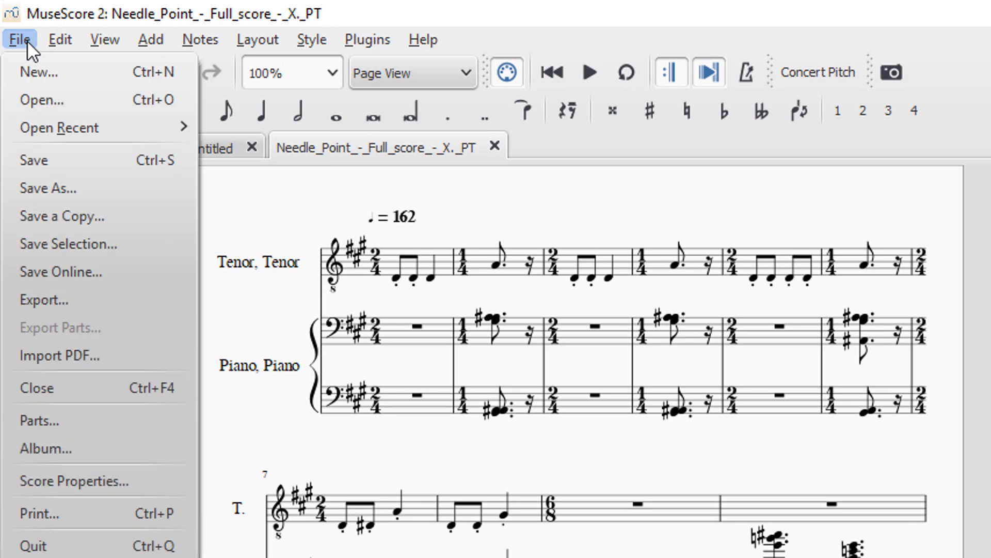
left_click(101, 305)
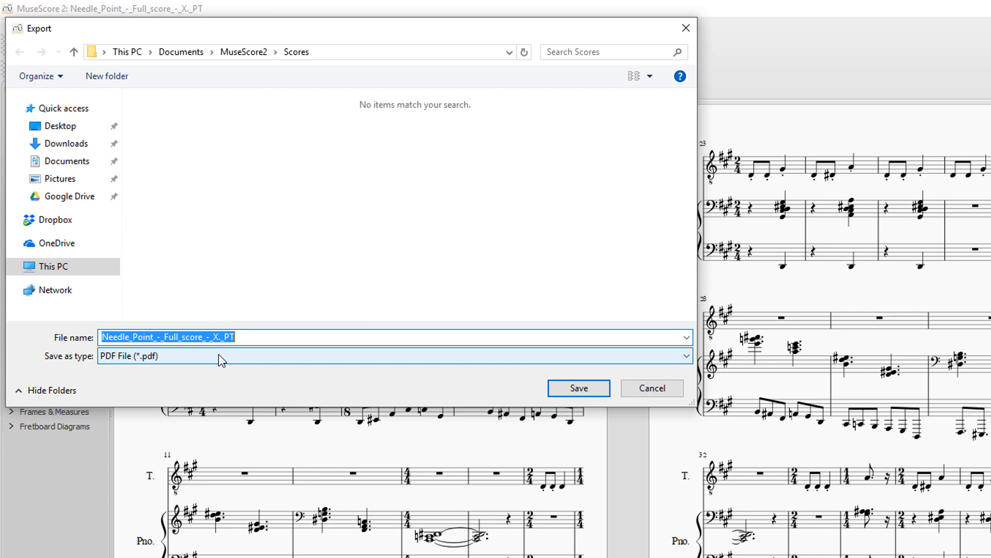
left_click(218, 356)
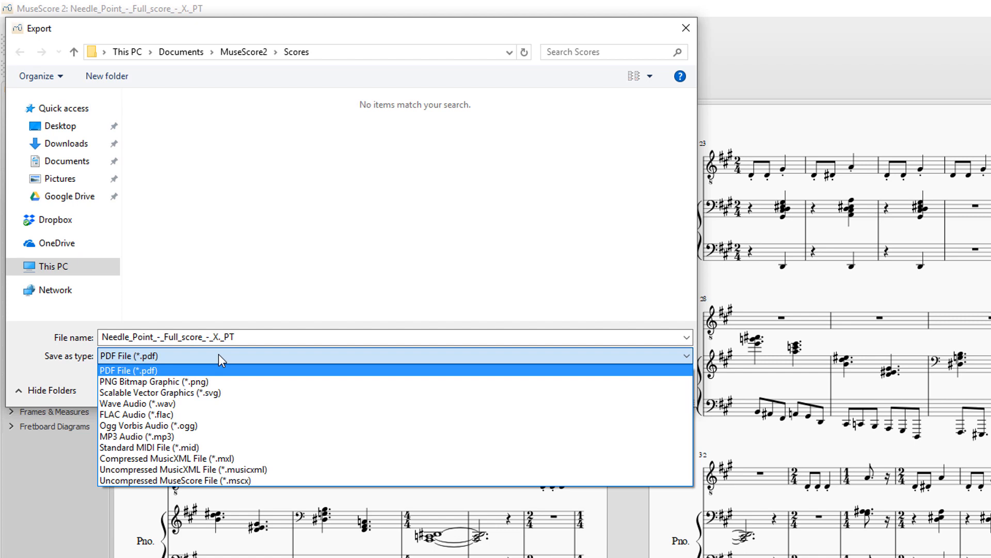
left_click(221, 447)
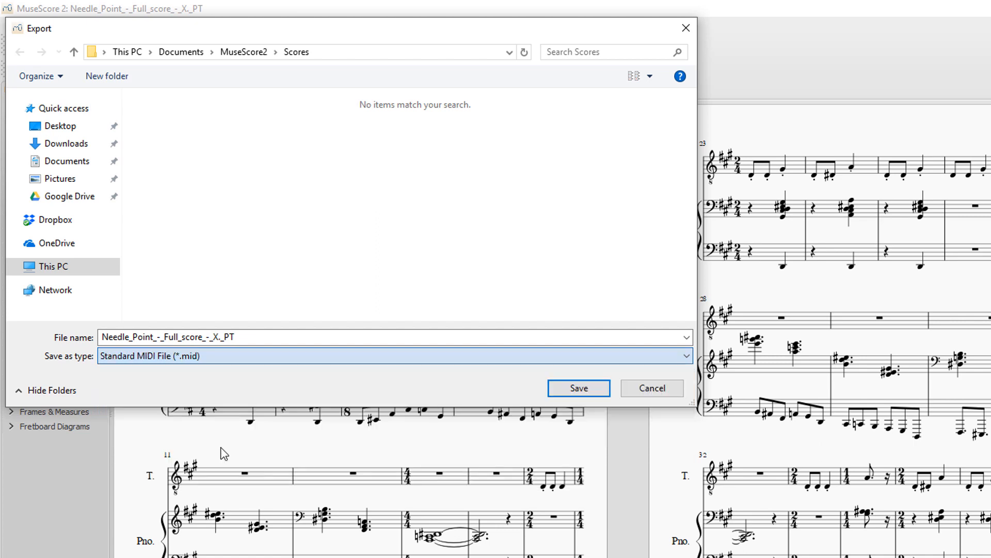
left_click(78, 132)
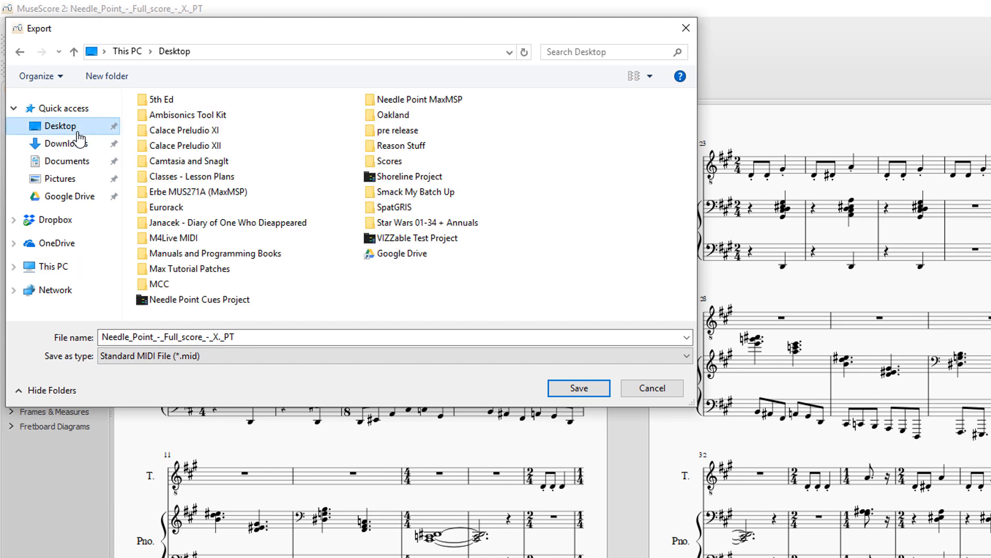
double_click(402, 116)
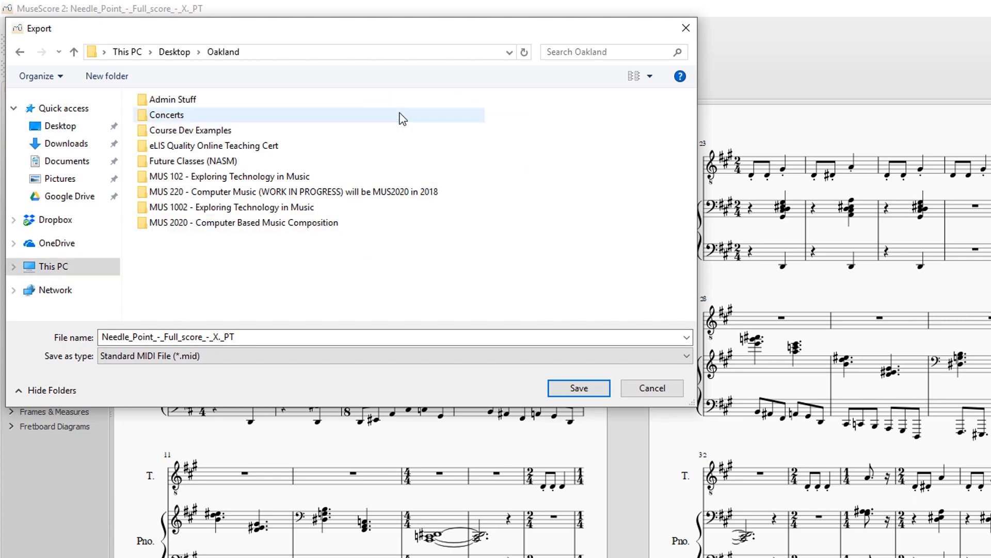
double_click(221, 228)
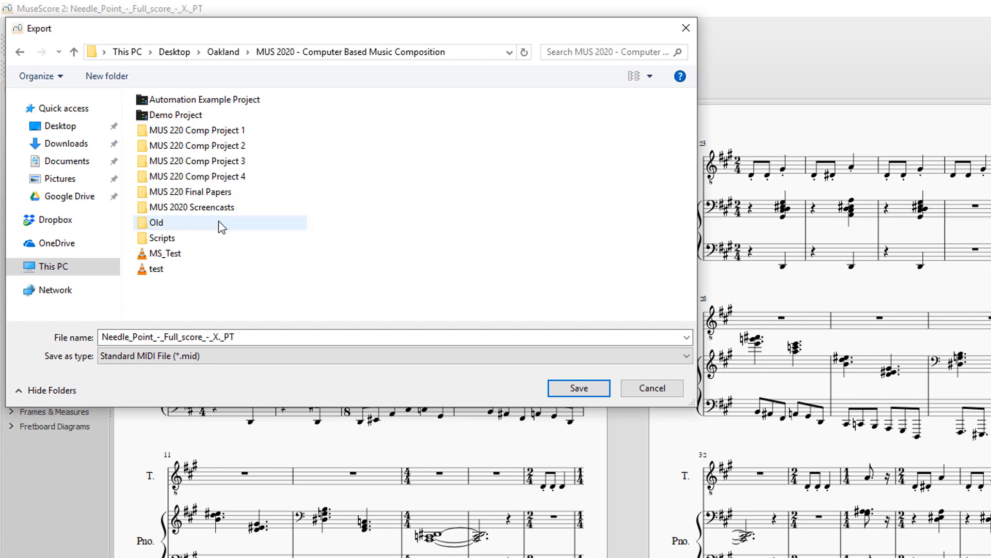
double_click(231, 237)
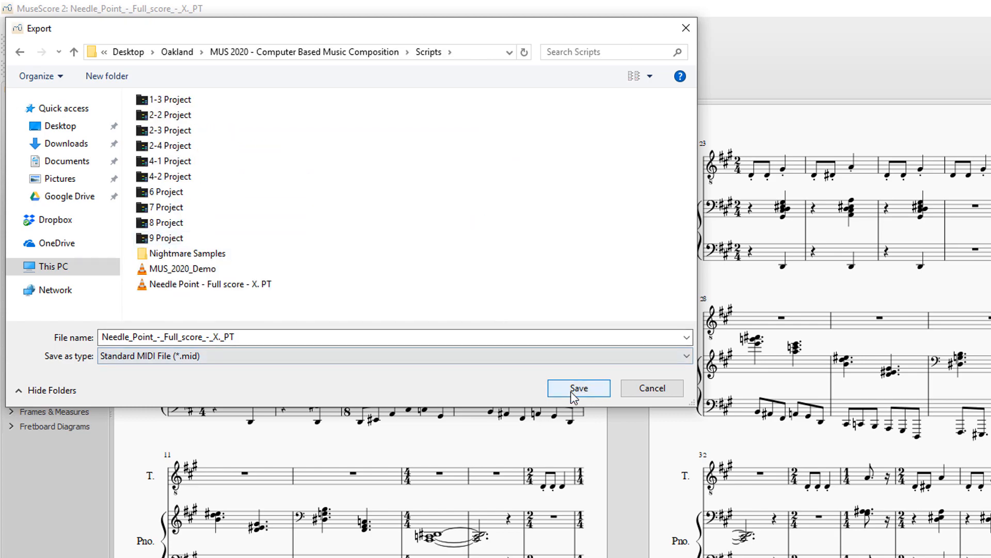
left_click(579, 388)
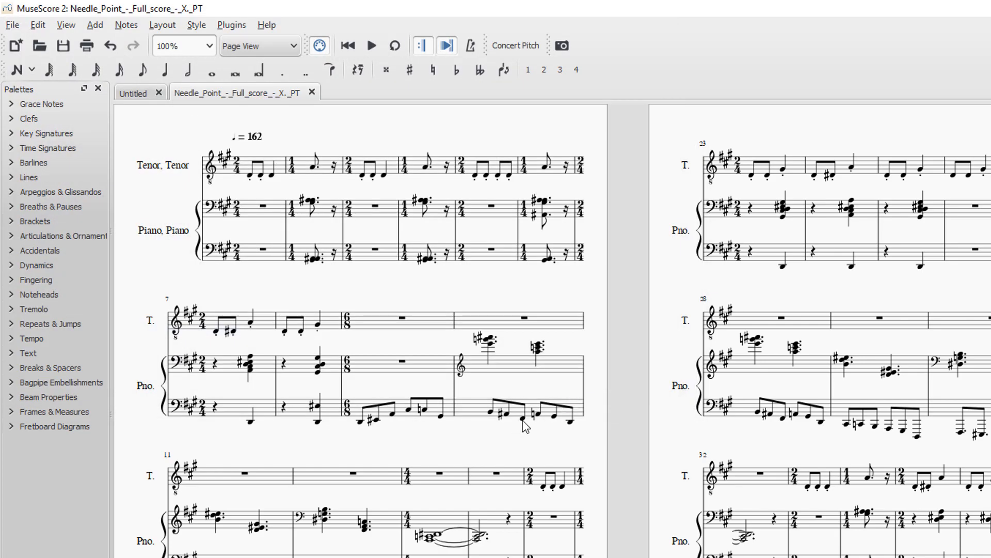